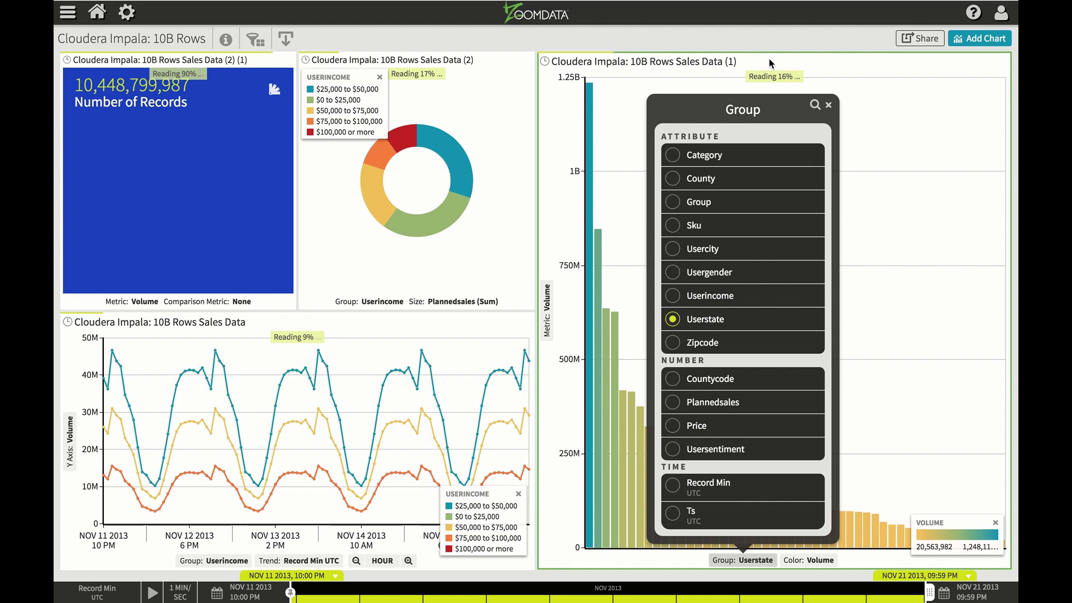
Step: Regroup the sales volume bar chart by the Group attribute
click(676, 204)
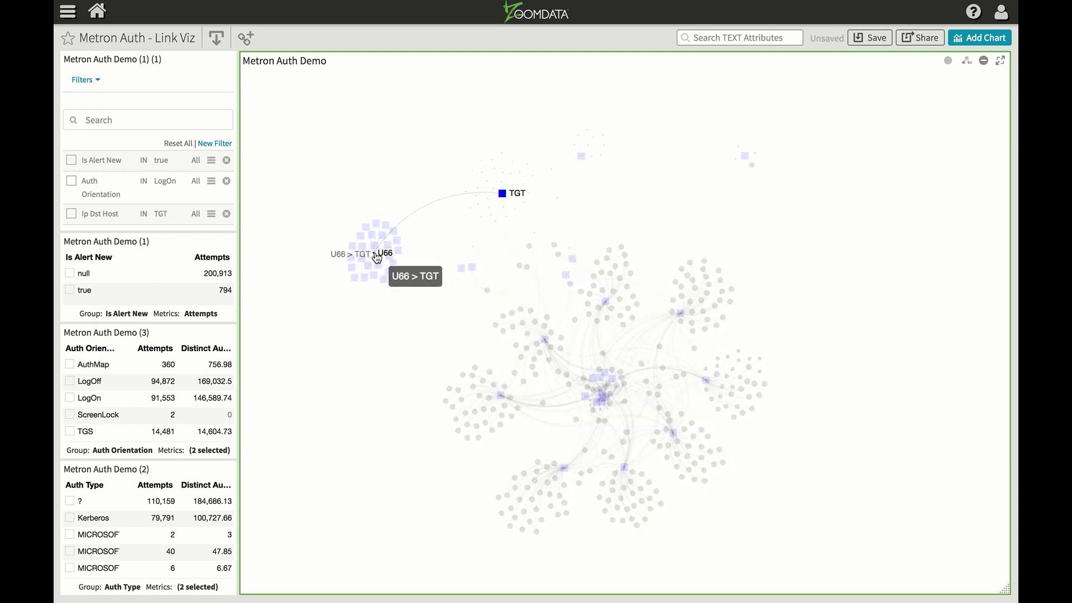
Step: Search the link graph's text attributes, then filter Real Time Sales to Texas from the map
click(703, 39)
text(u66)
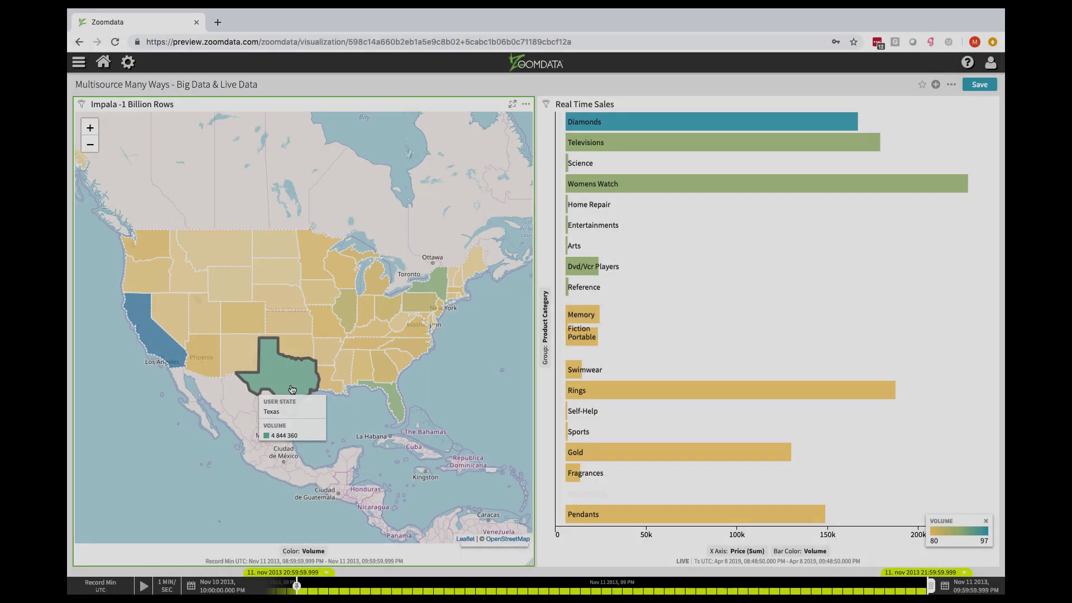
click(292, 390)
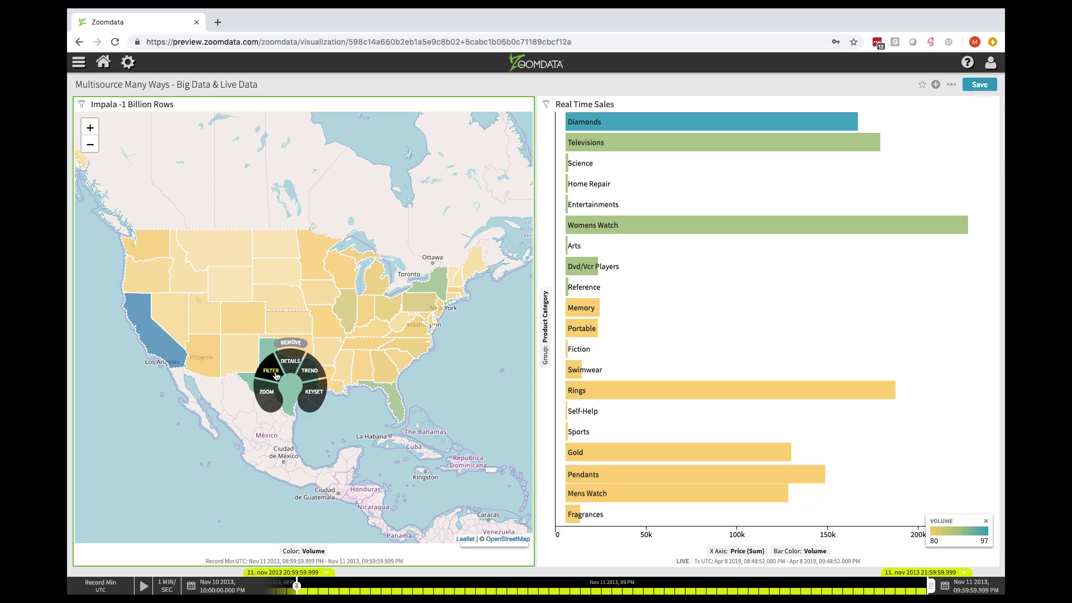
click(276, 373)
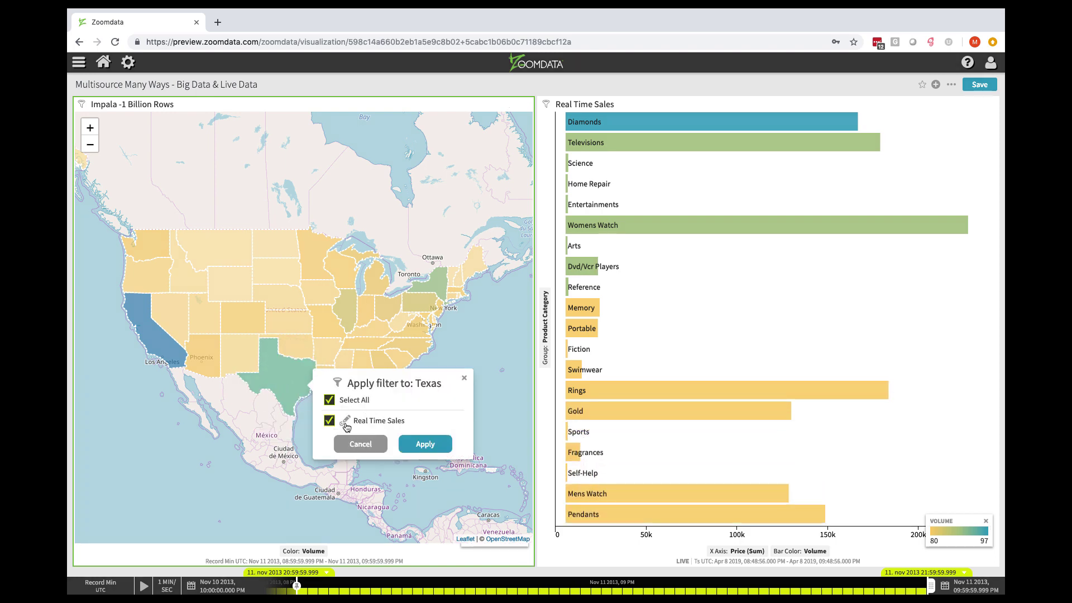
click(422, 449)
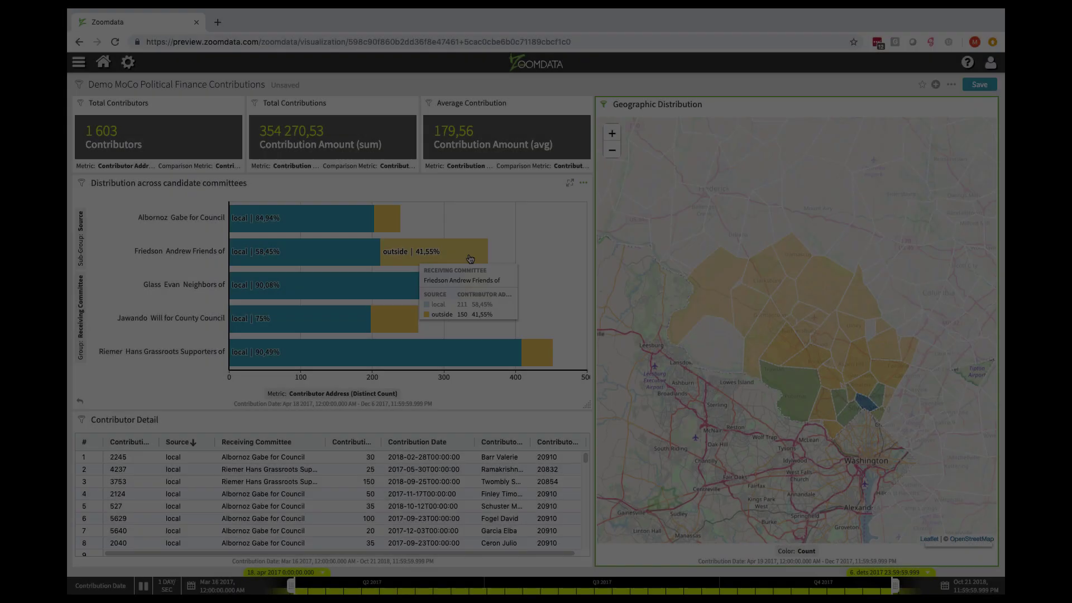
Step: Trend the Friedson committee's contributions and preview the Source derived field's results
click(471, 254)
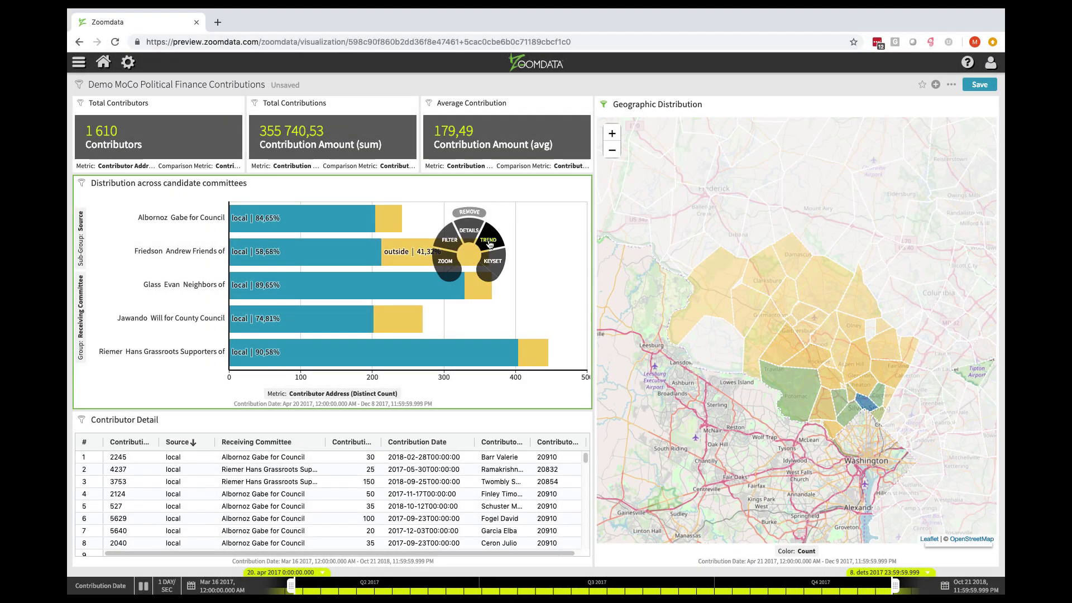
click(489, 244)
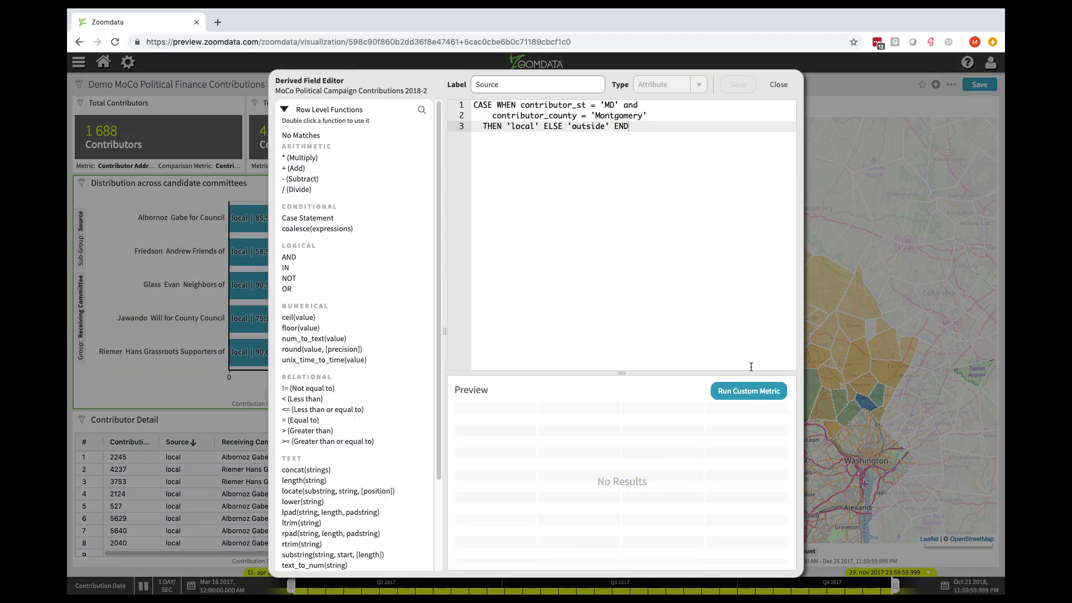
click(754, 391)
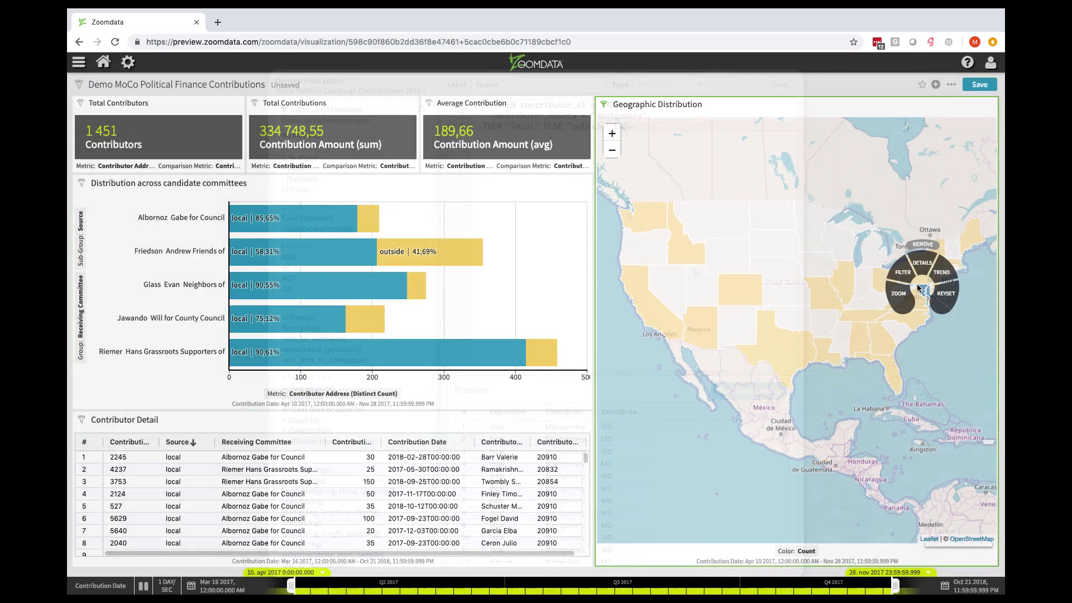
Step: Zoom the Geographic Distribution map into Maryland, then Montgomery County
click(901, 293)
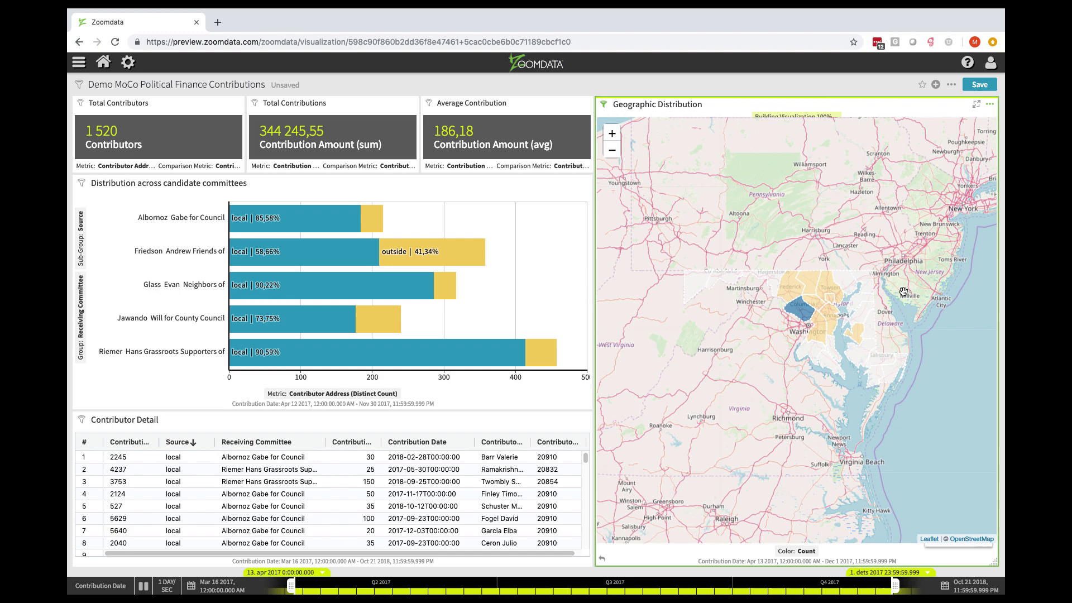
click(801, 311)
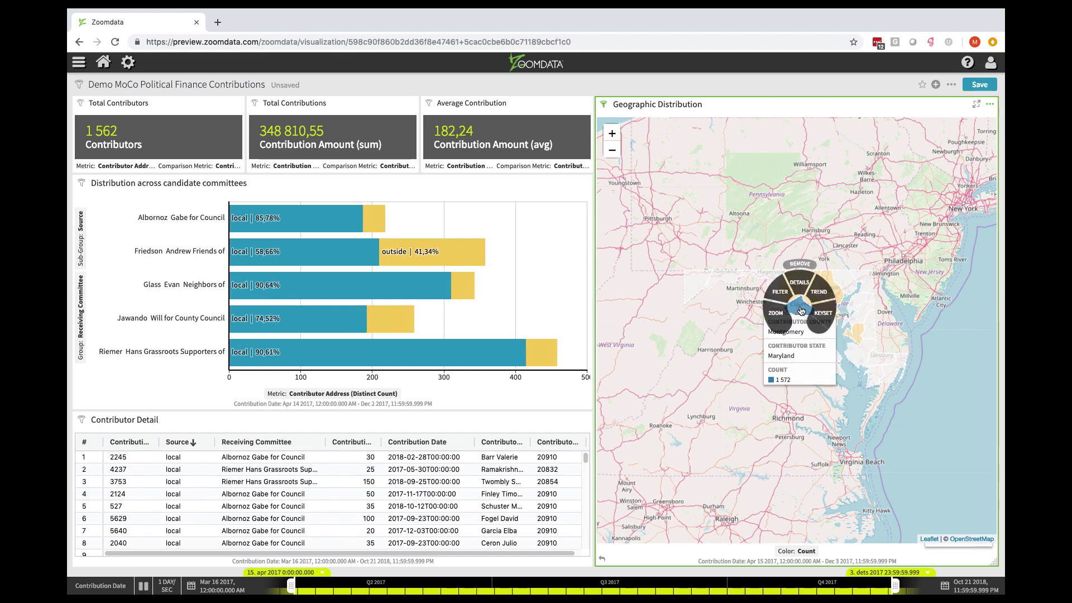
click(781, 311)
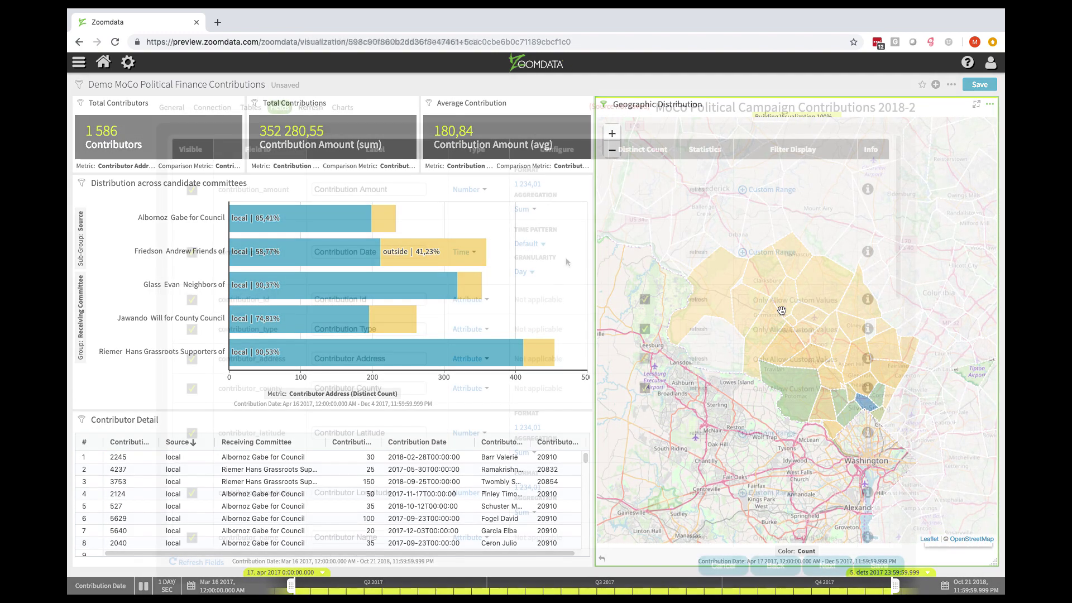
Step: Review contribution date granularity options and the US Regions map chart's region attribute
click(523, 273)
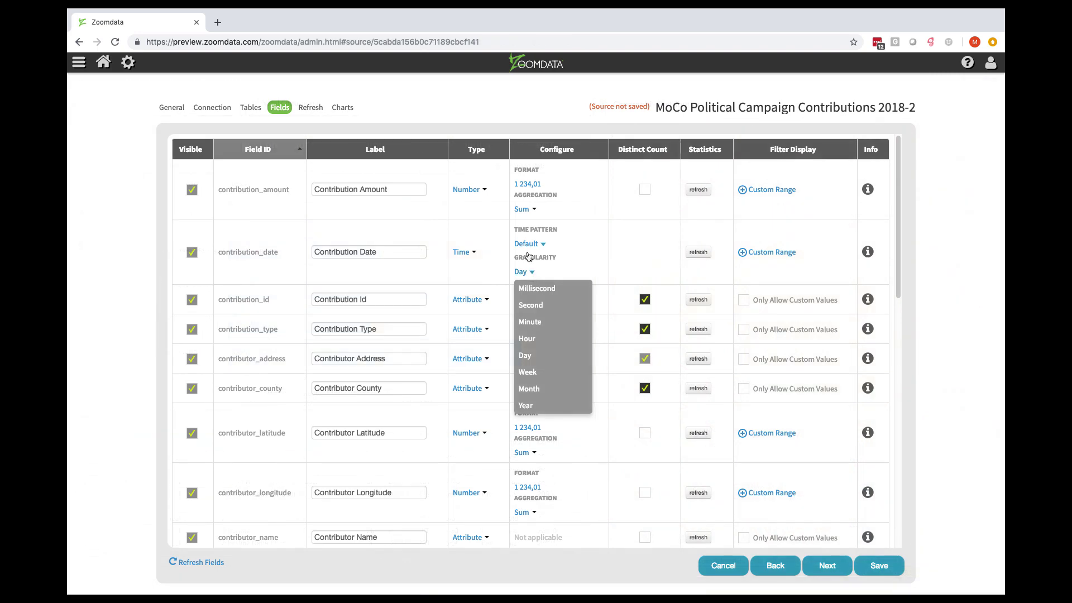
click(342, 107)
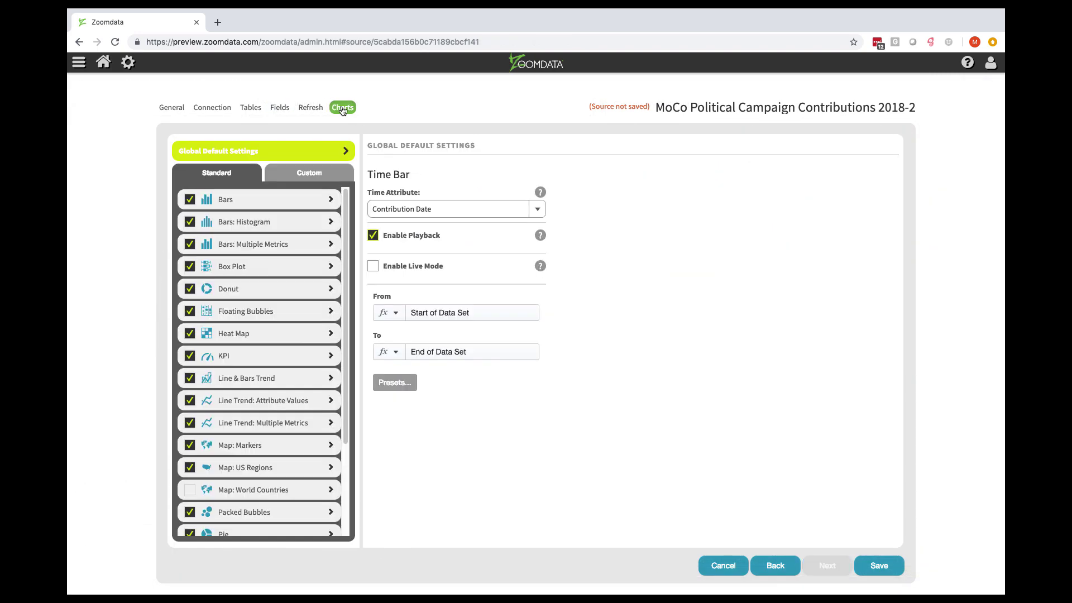
click(310, 469)
click(475, 421)
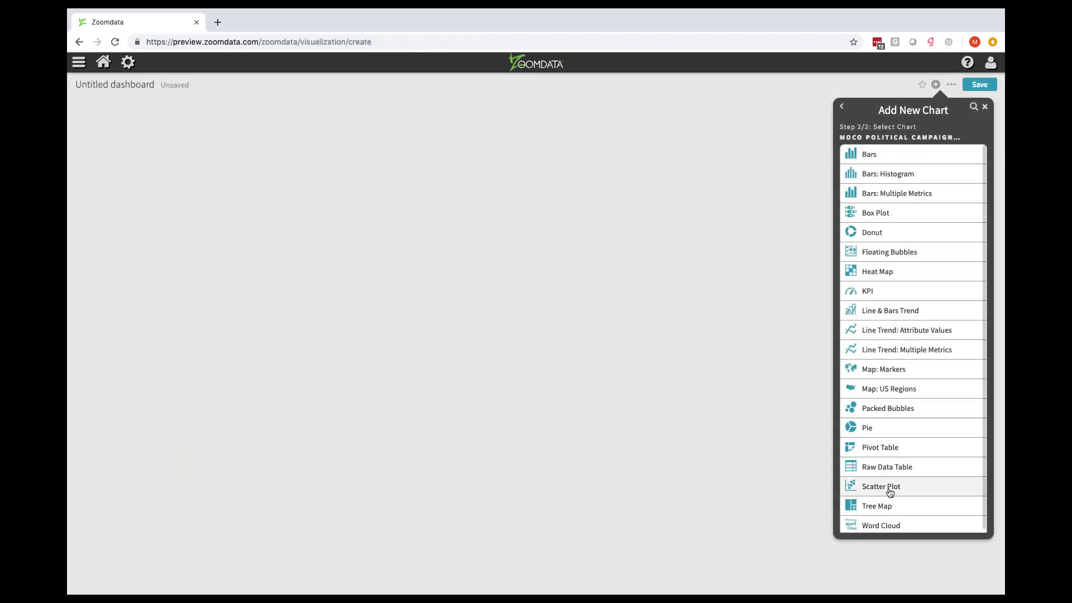
Step: Add a contributions-by-ZIP scatter plot and box-zoom into its lower-left cluster
click(891, 489)
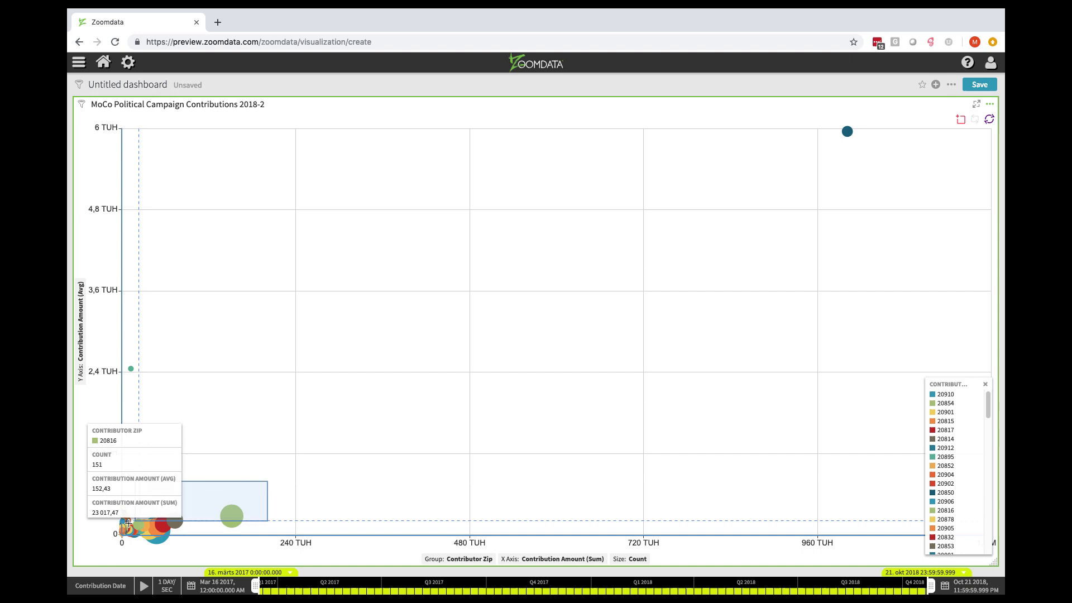
drag(267, 481, 92, 546)
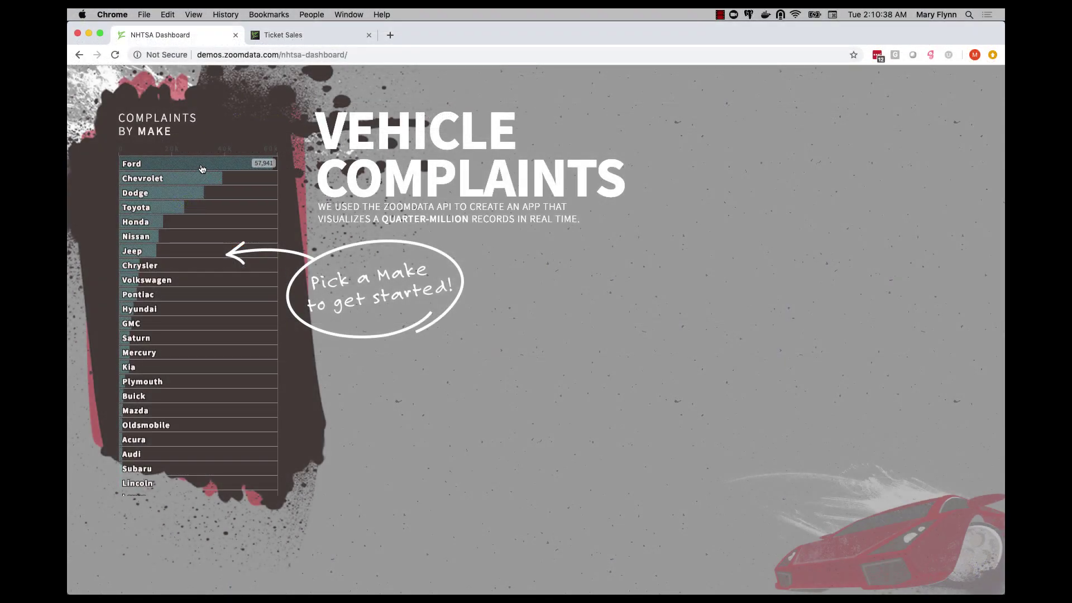
Step: Filter the Vehicle Complaints dashboard to Ford from the Complaints by Make list
click(202, 169)
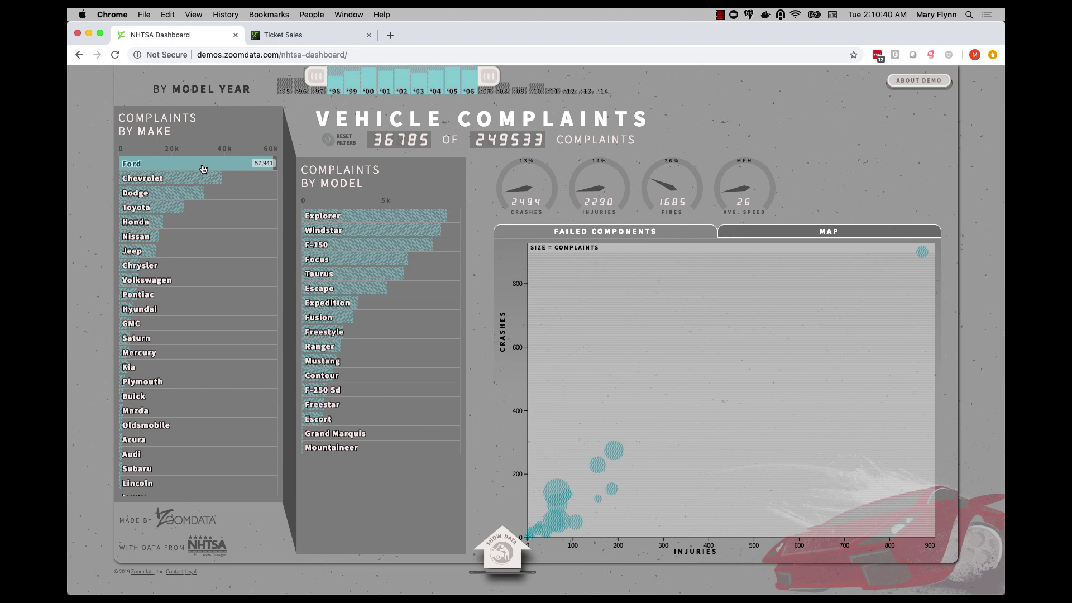